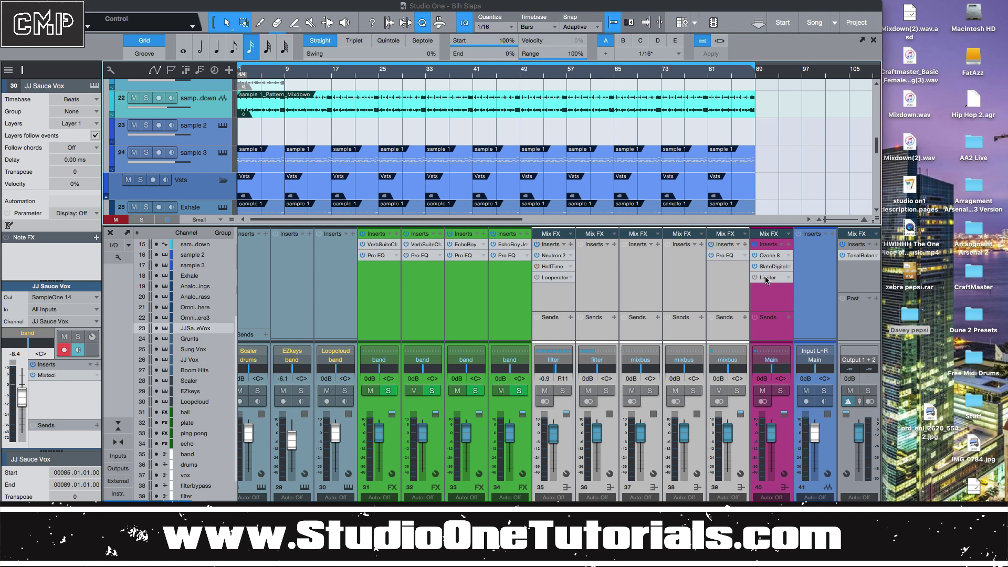
- Open the Limiter insert on the mixbus channel and enable the effect
click(766, 279)
double_click(767, 278)
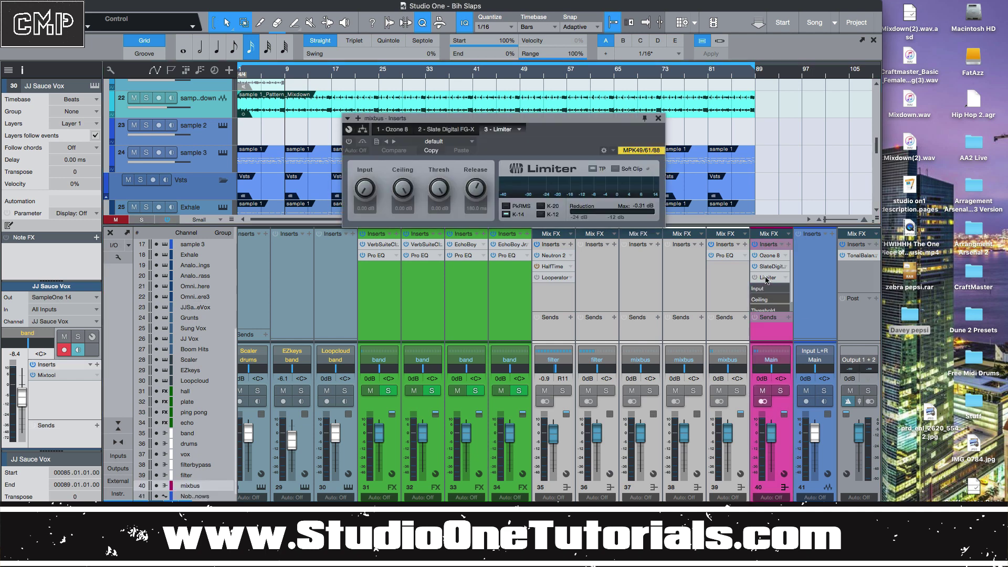
drag(565, 122, 650, 196)
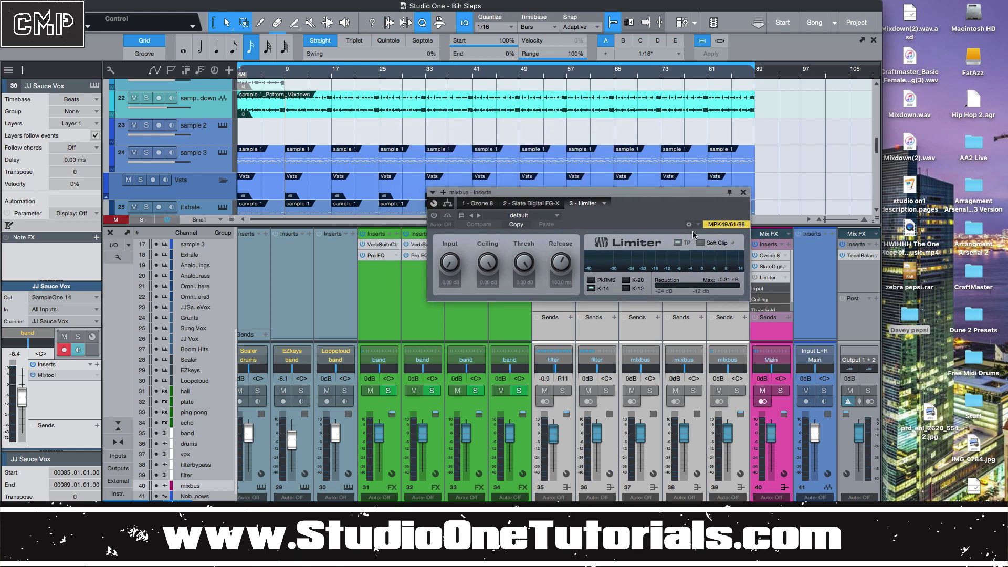
click(438, 218)
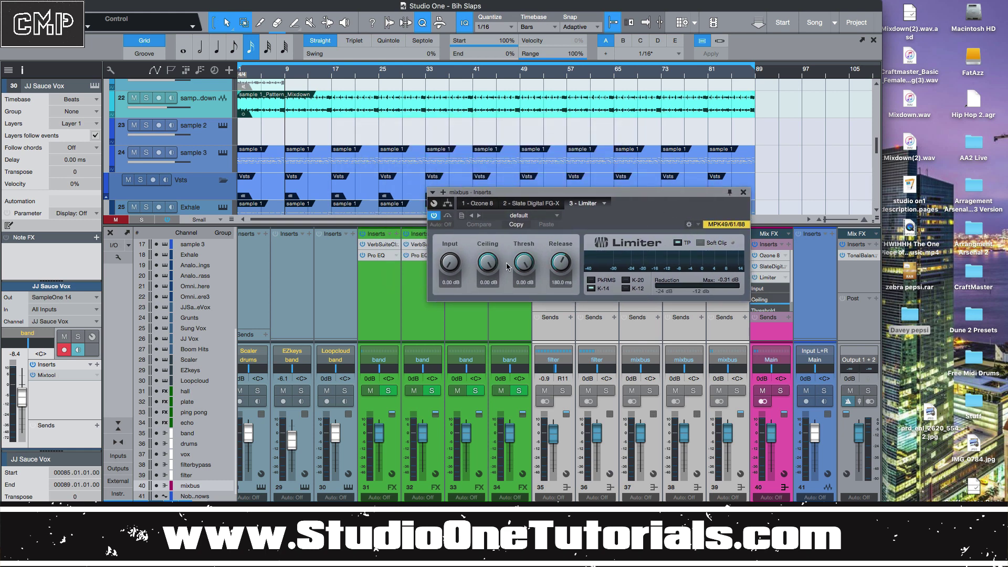
- Set the Limiter's Ceiling to -0.96 dB, Thresh to -1.08 dB and Release to 102.7 ms
click(490, 266)
mouse_move(491, 266)
mouse_down()
mouse_move(503, 290)
mouse_move(507, 270)
mouse_move(521, 270)
mouse_move(496, 271)
mouse_up()
drag(561, 261, 569, 274)
- Store the current Limiter settings as the default preset
click(462, 216)
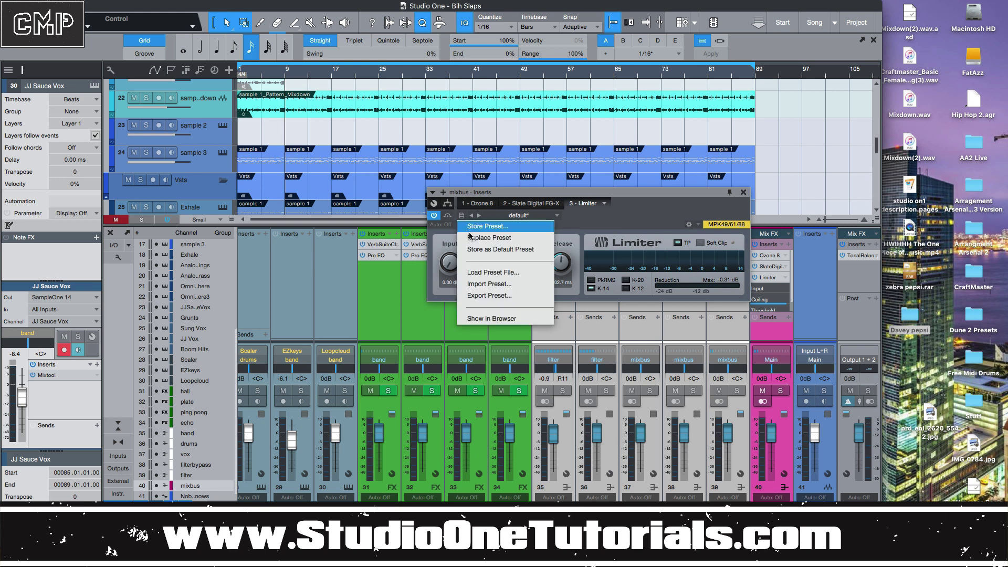
click(520, 251)
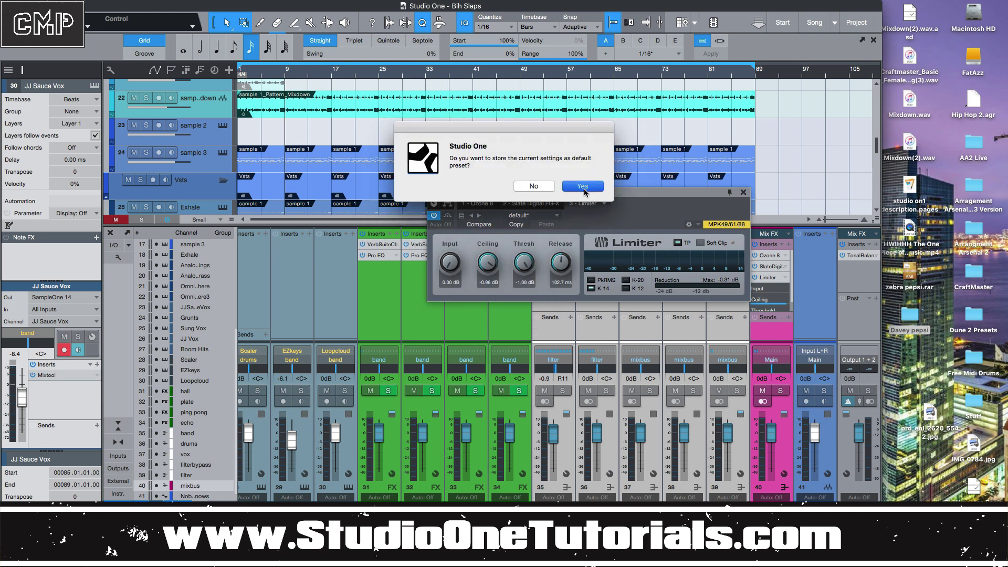
click(584, 187)
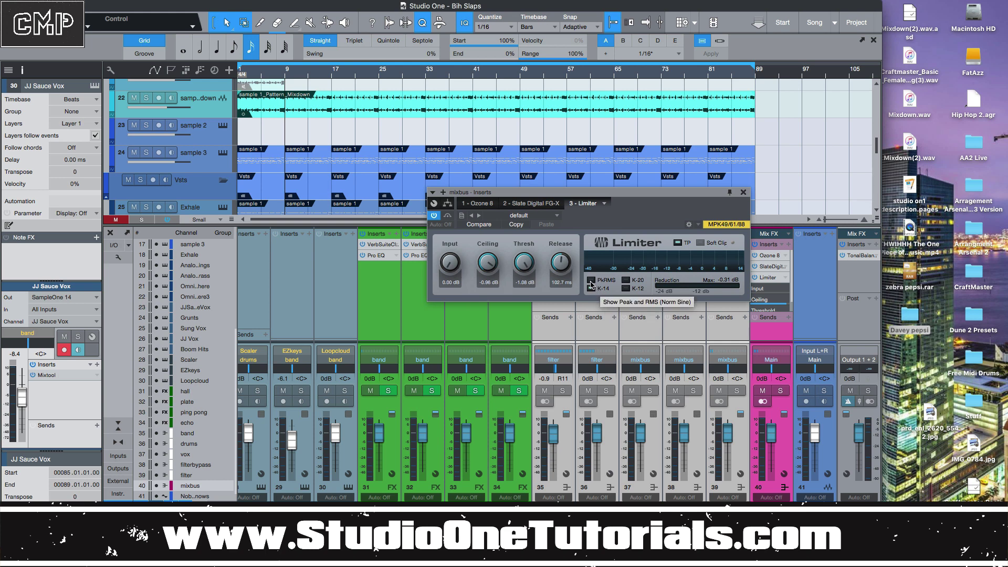
- Bypass the Limiter and play the song from bar 9 to check the main output level without it
click(433, 215)
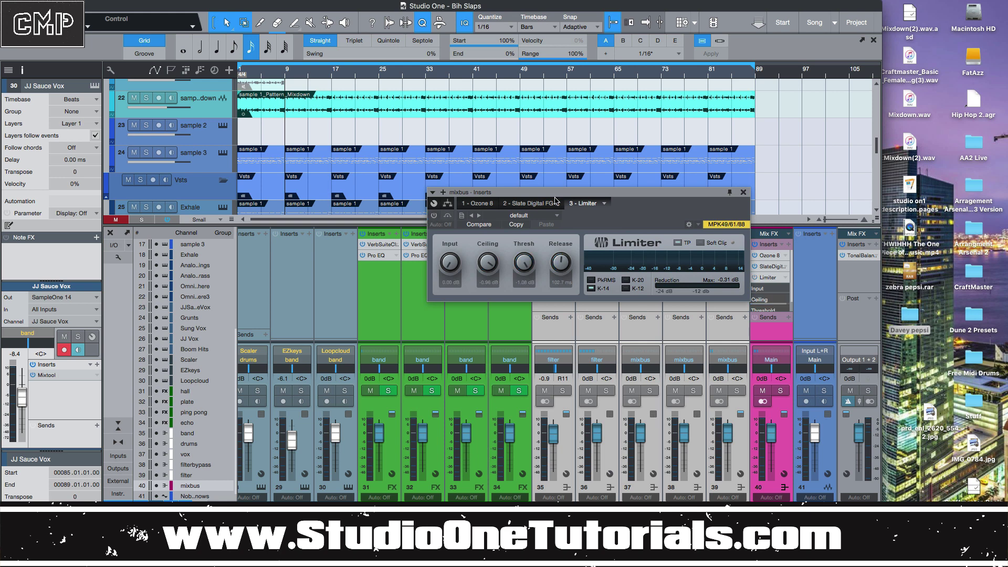
drag(555, 198, 333, 140)
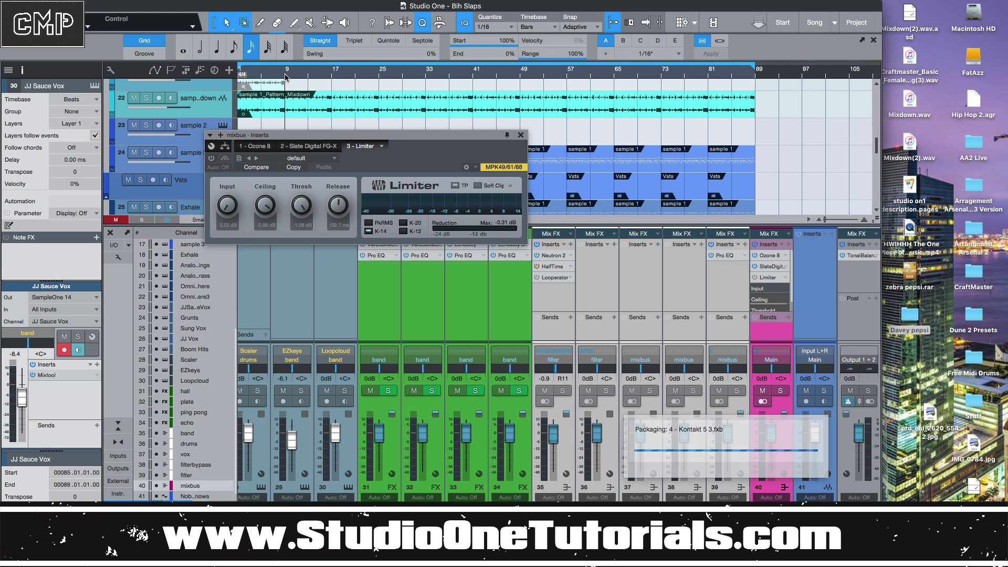
key(space)
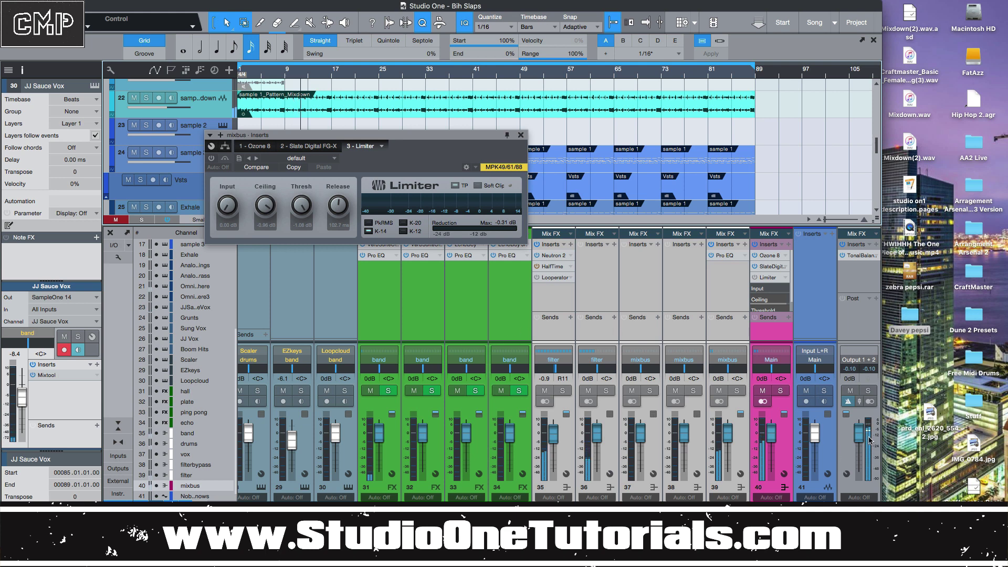
mouse_move(870, 441)
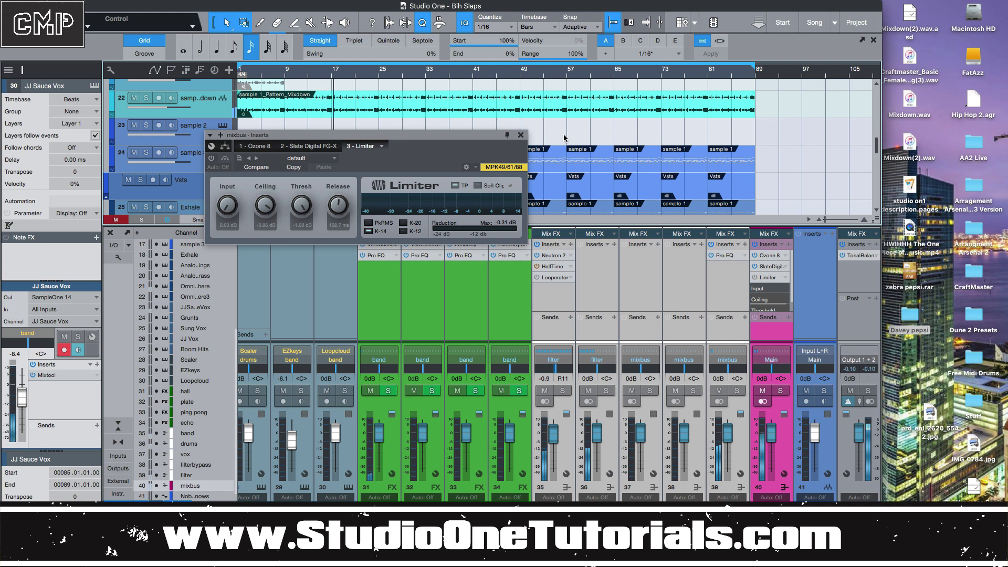
click(286, 78)
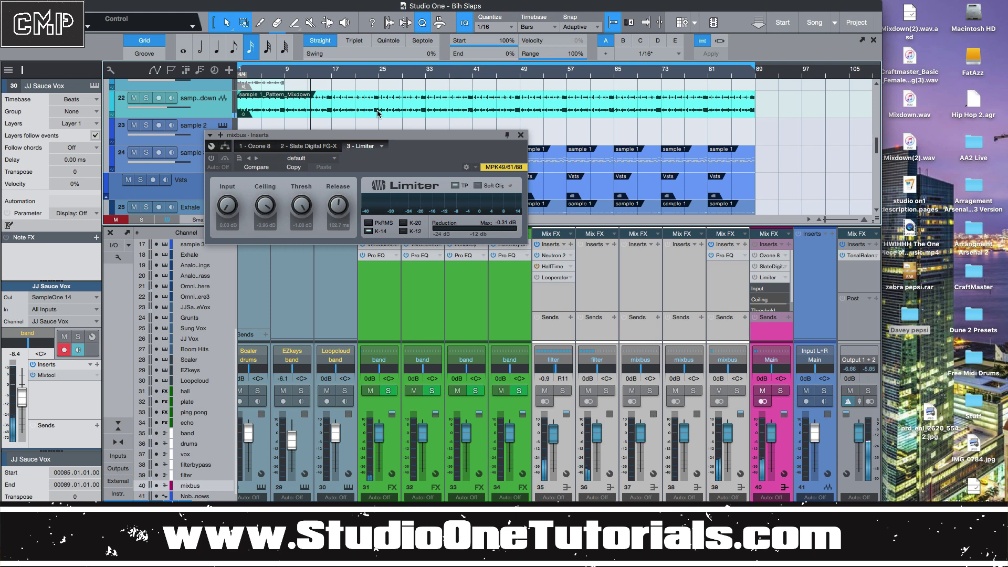
- Re-enable the Limiter on the mixbus and move its window clear of the track headers
click(754, 279)
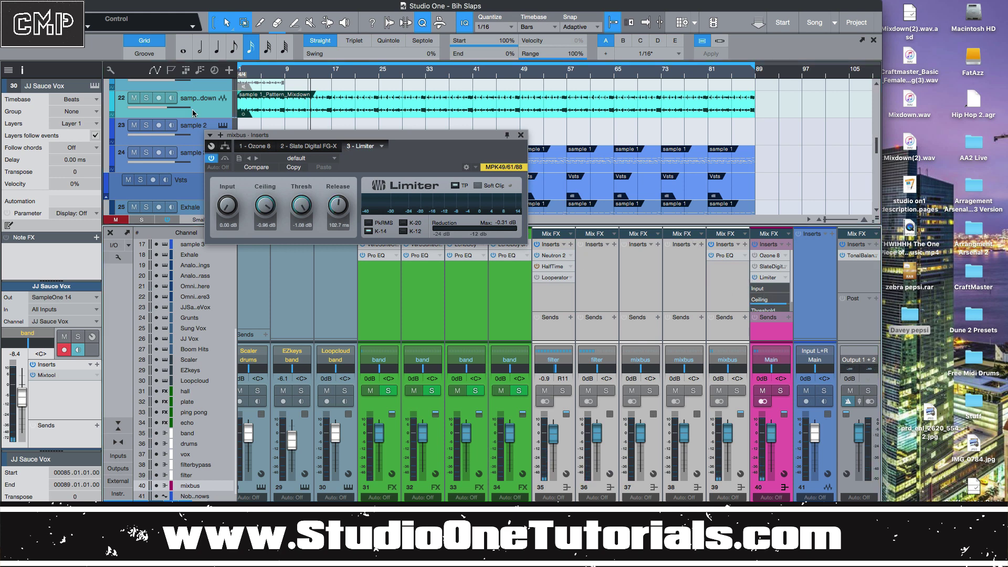
drag(318, 139, 484, 163)
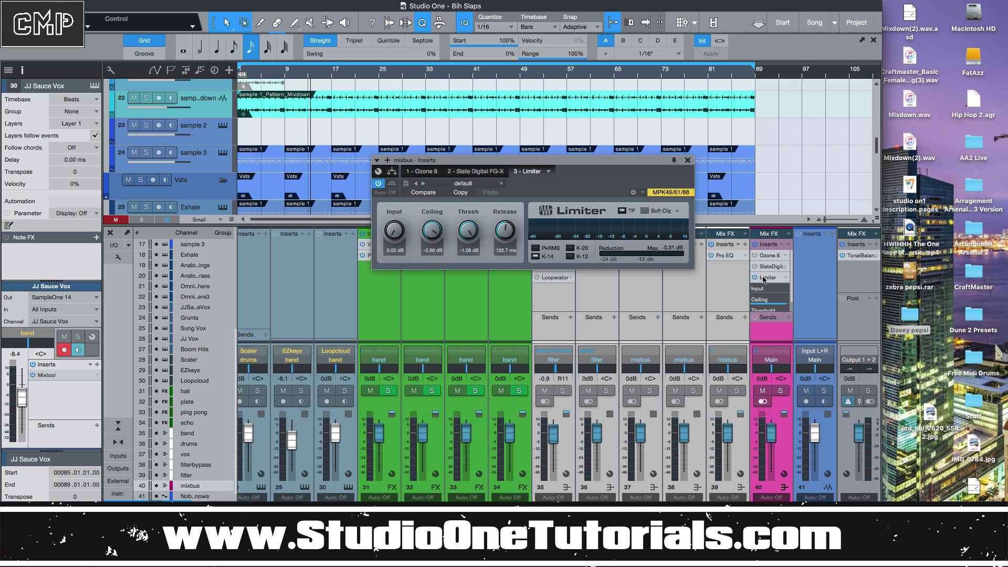
click(776, 267)
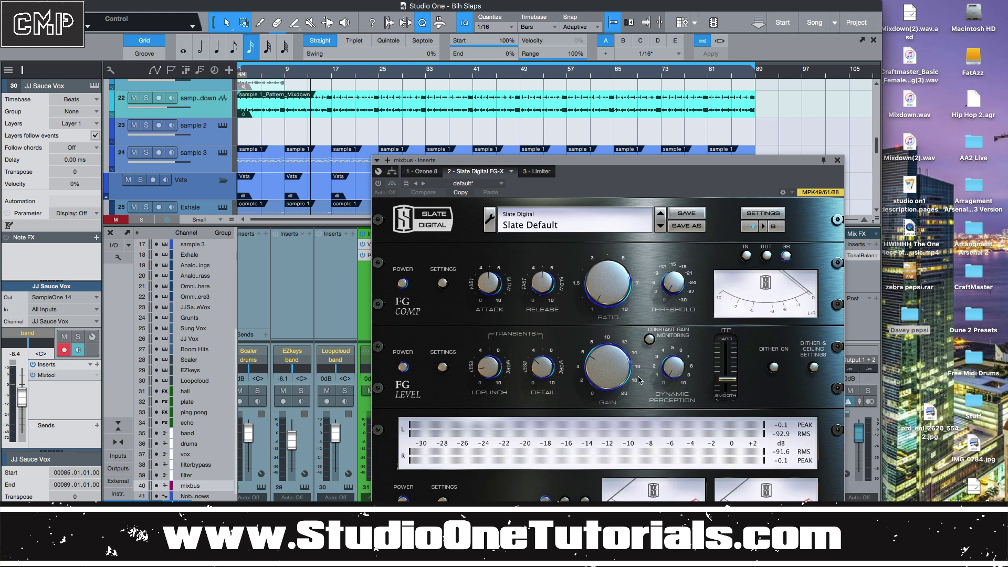
click(838, 159)
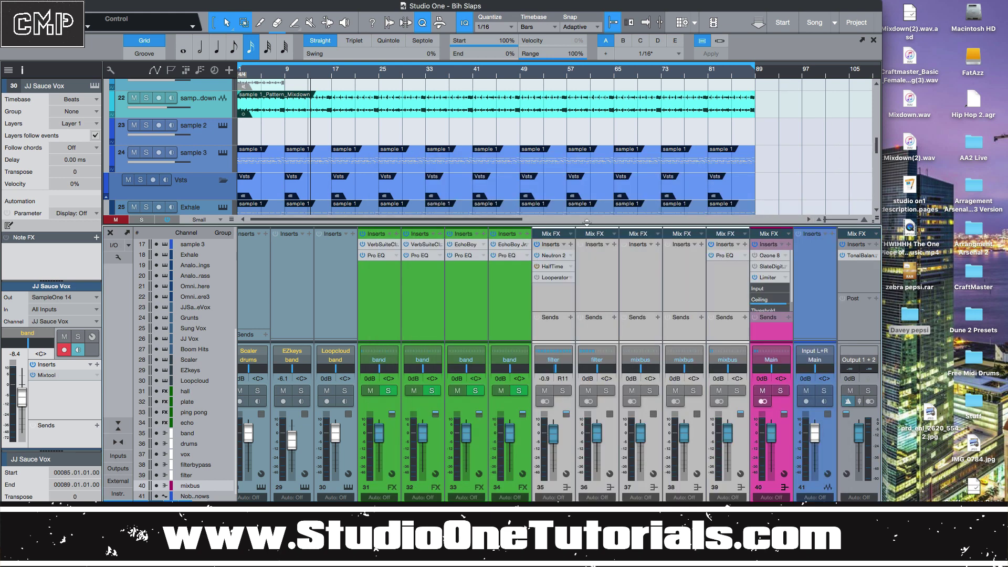
click(766, 278)
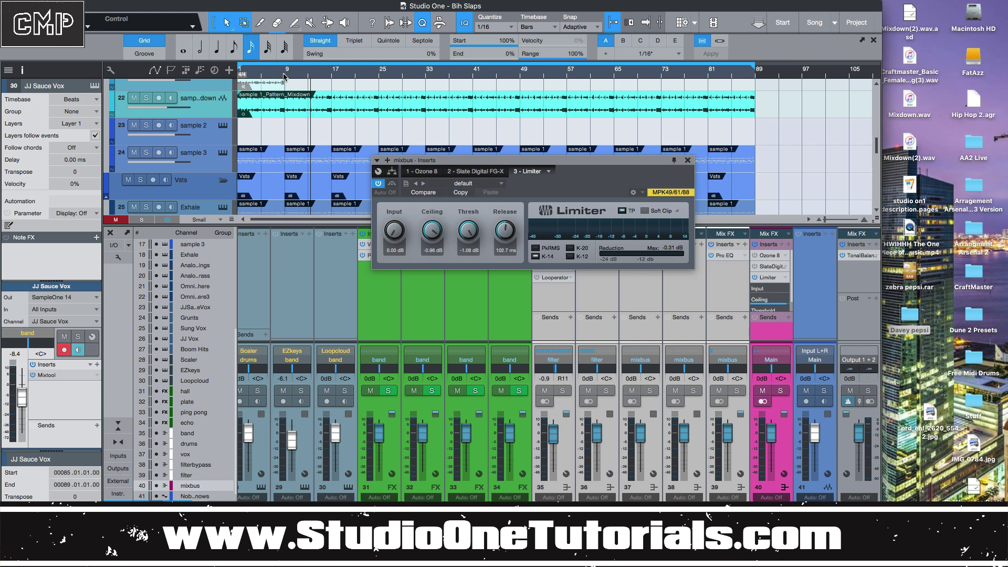
- Play the song from bar 9 and raise the Limiter's Input gain to 7.74 dB
click(285, 76)
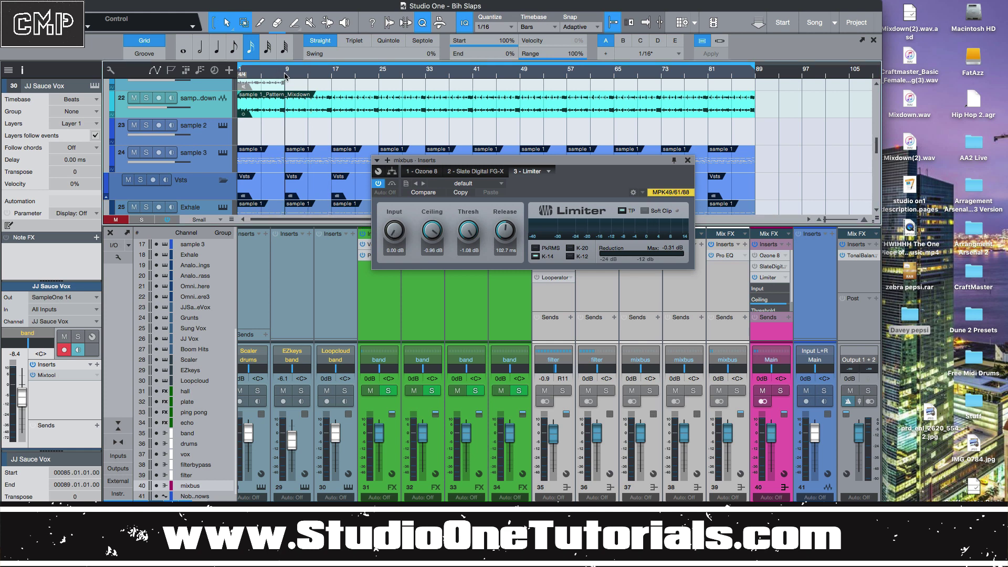
key(space)
drag(397, 230, 399, 187)
key(space)
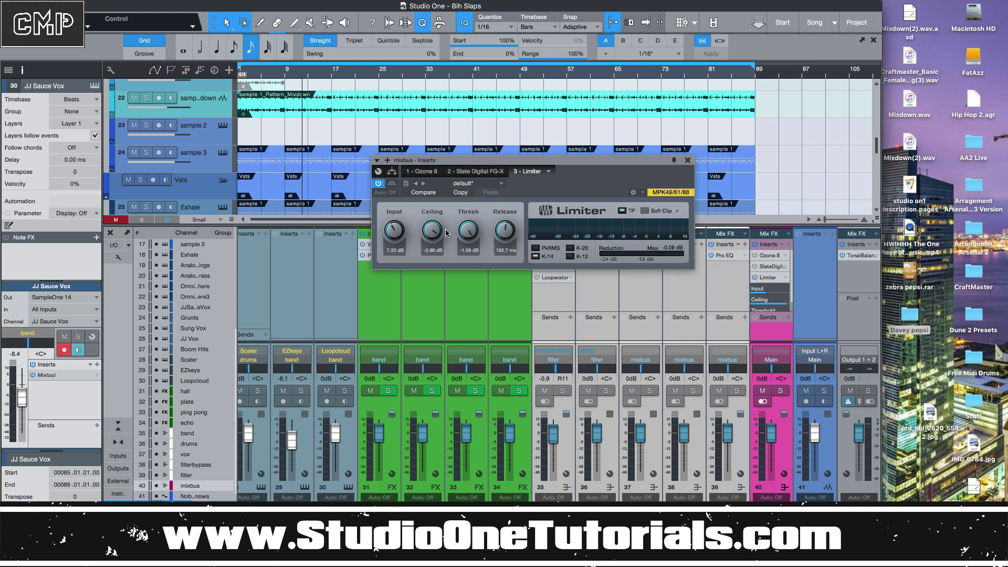
key(space)
drag(397, 231, 396, 228)
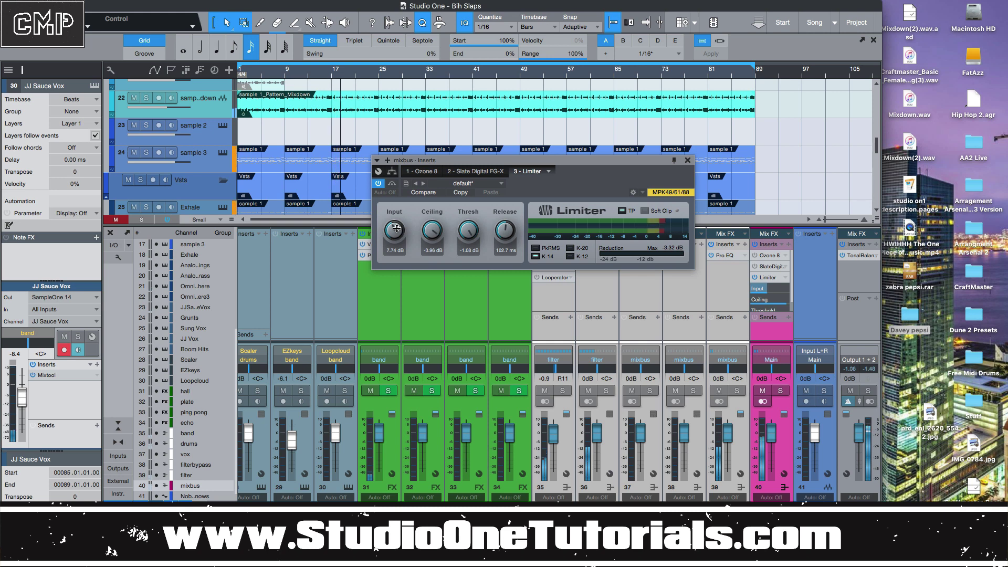
- Inspect the Tonal Balance Control curve on the main output and replay the song from bar 9
click(856, 256)
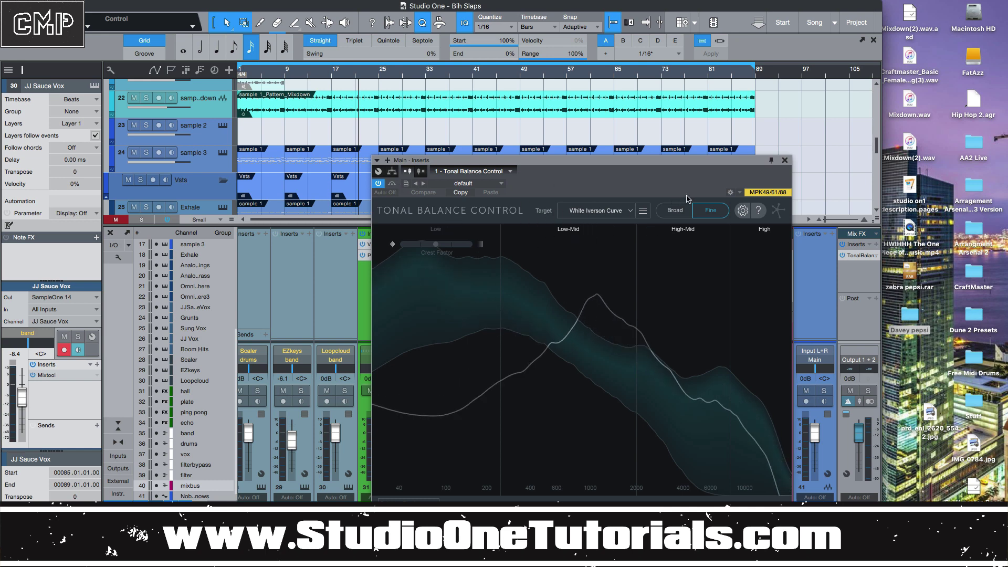
click(785, 161)
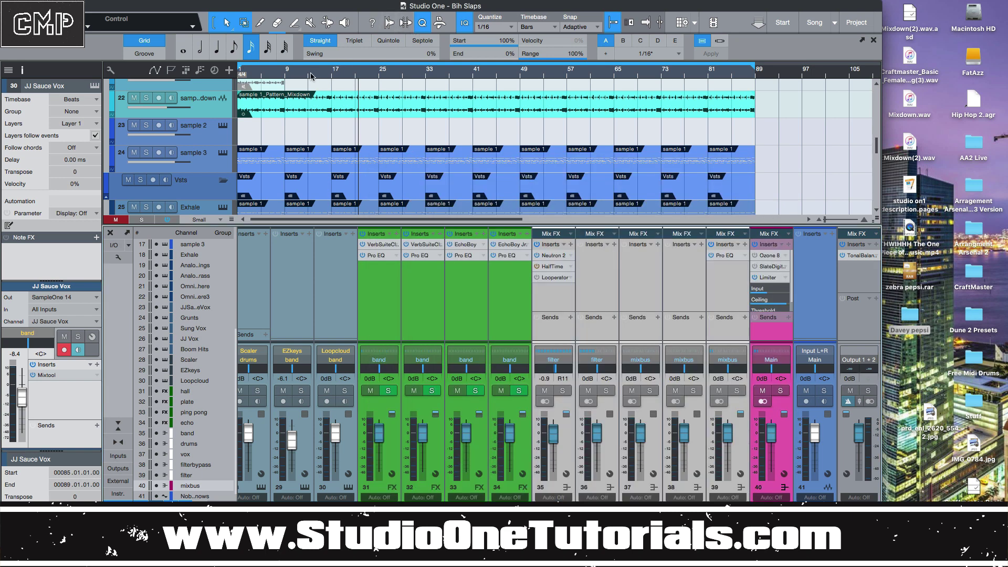
click(285, 78)
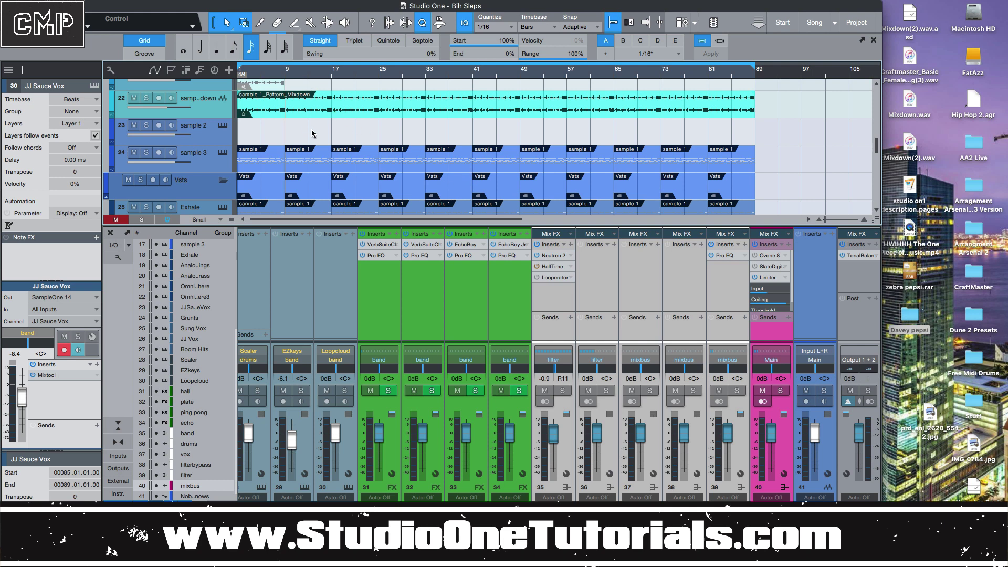
key(space)
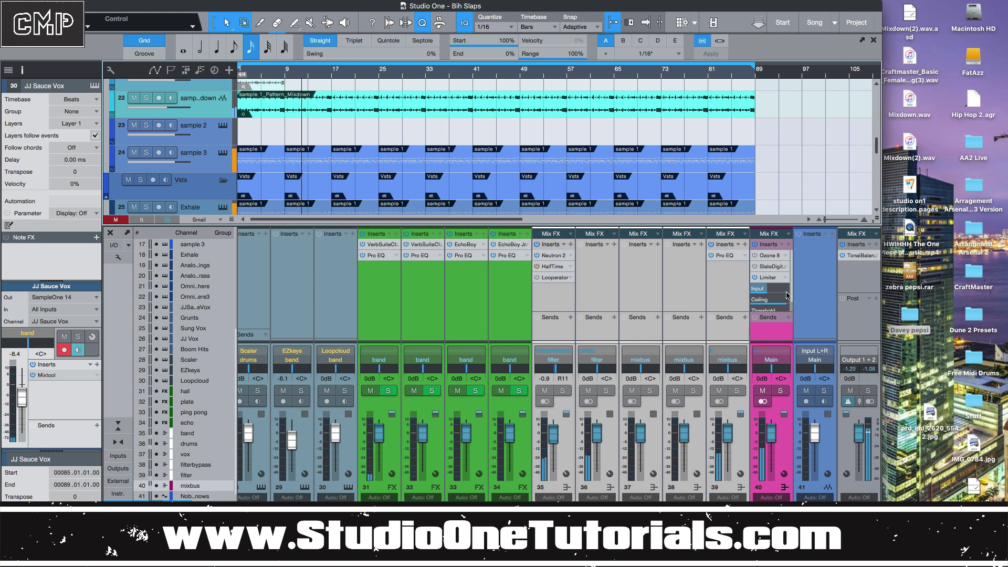
- Reopen the mixbus Limiter during playback, set its Input gain to 10.26 dB and close its window
scroll(770, 265, down, 1)
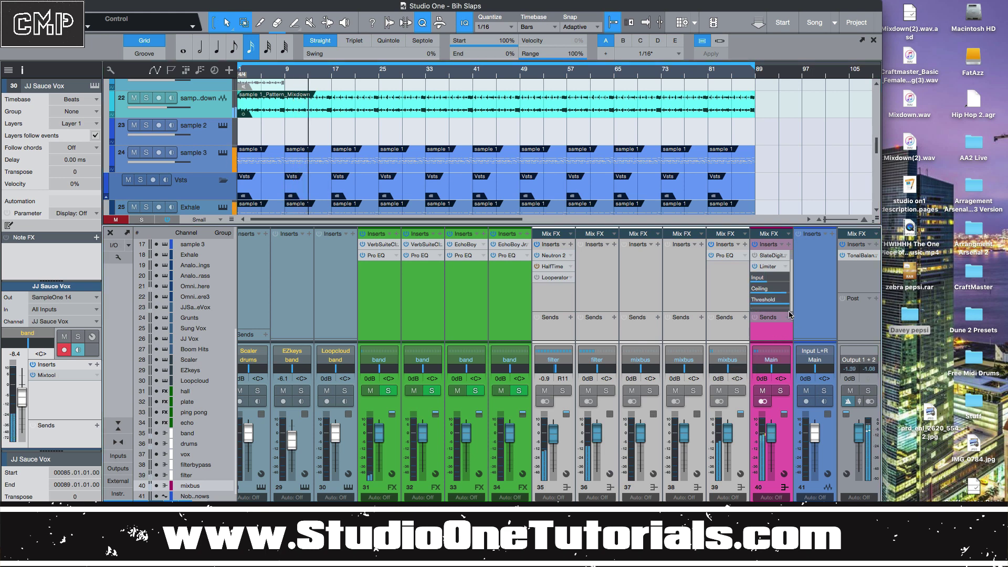
click(768, 267)
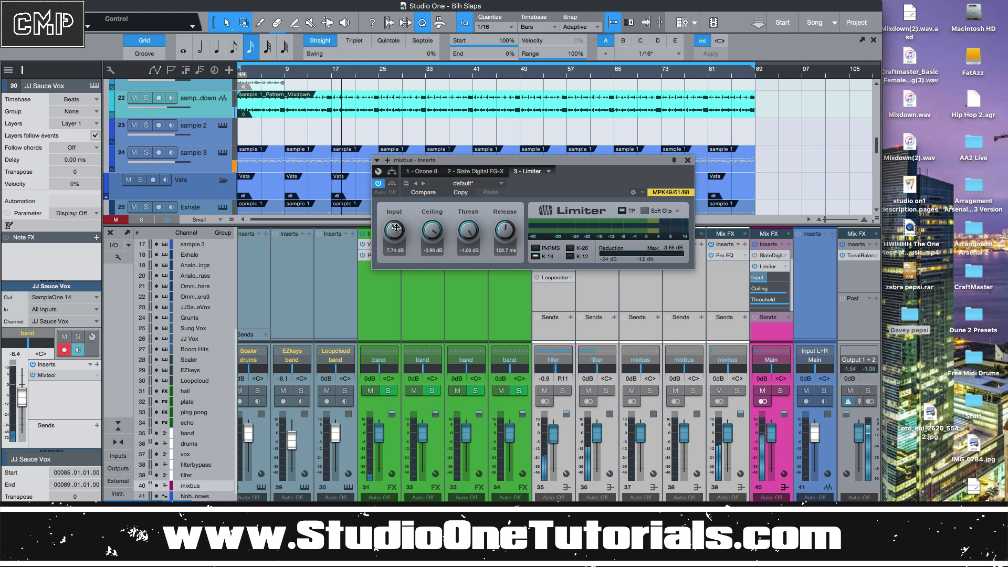
drag(396, 228, 396, 212)
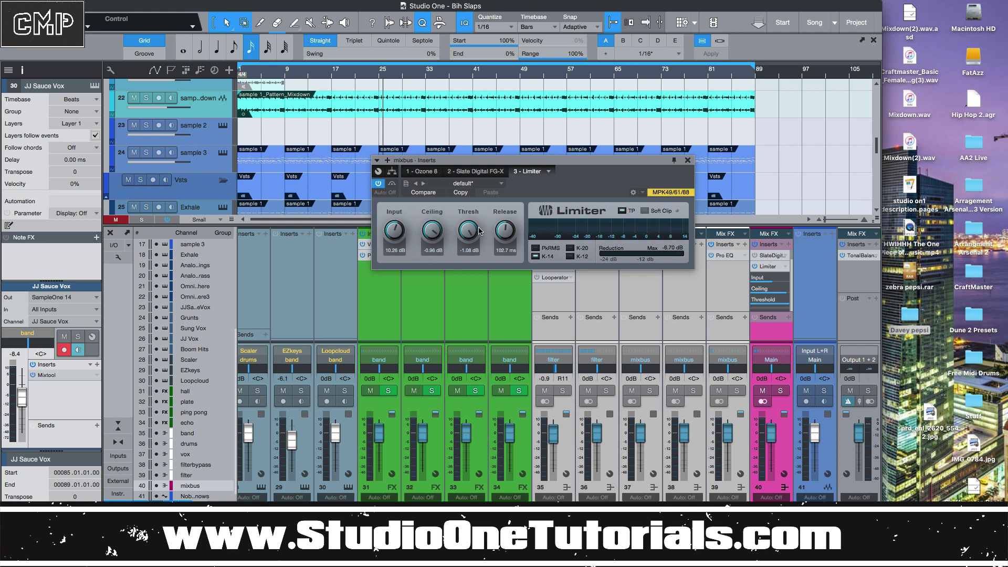
click(688, 161)
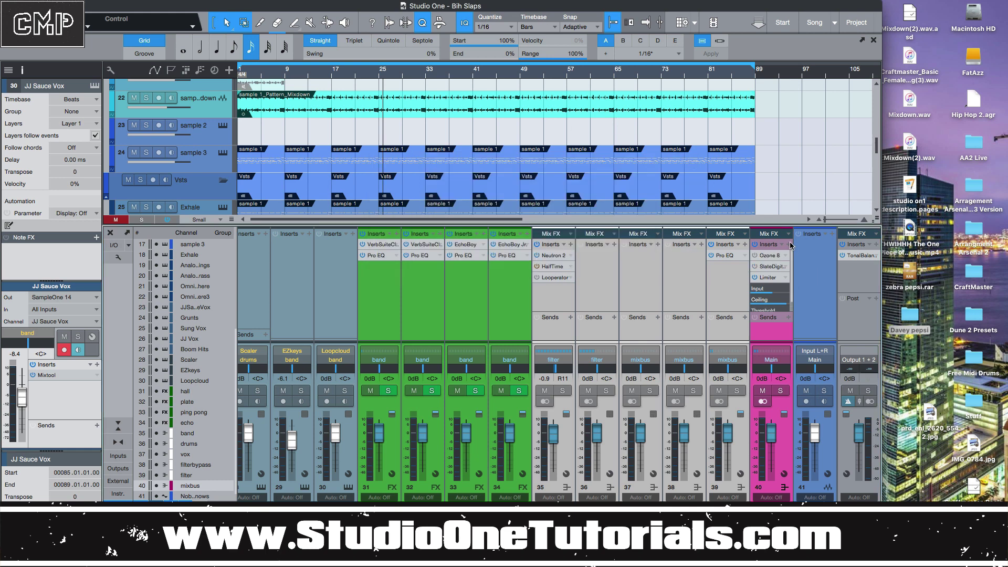